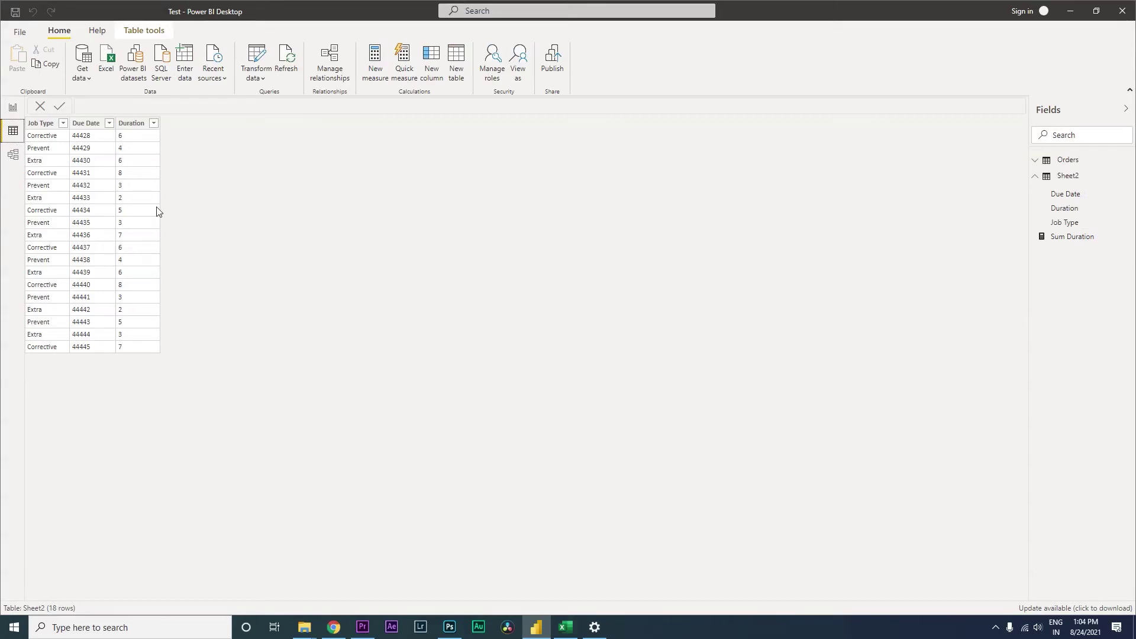
Step: Review the Due Date column of dates in the Excel workbook for comparison
{"action": "key", "text": "alt+Tab"}
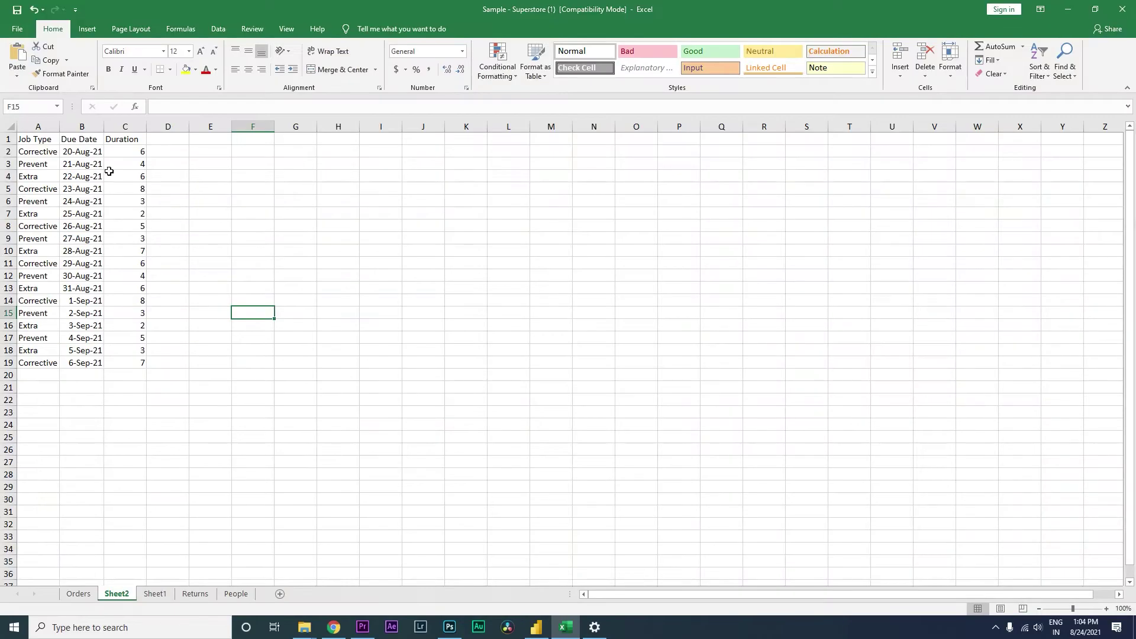
{"action": "left_click", "coordinate": [44, 142]}
{"action": "left_click", "coordinate": [83, 142]}
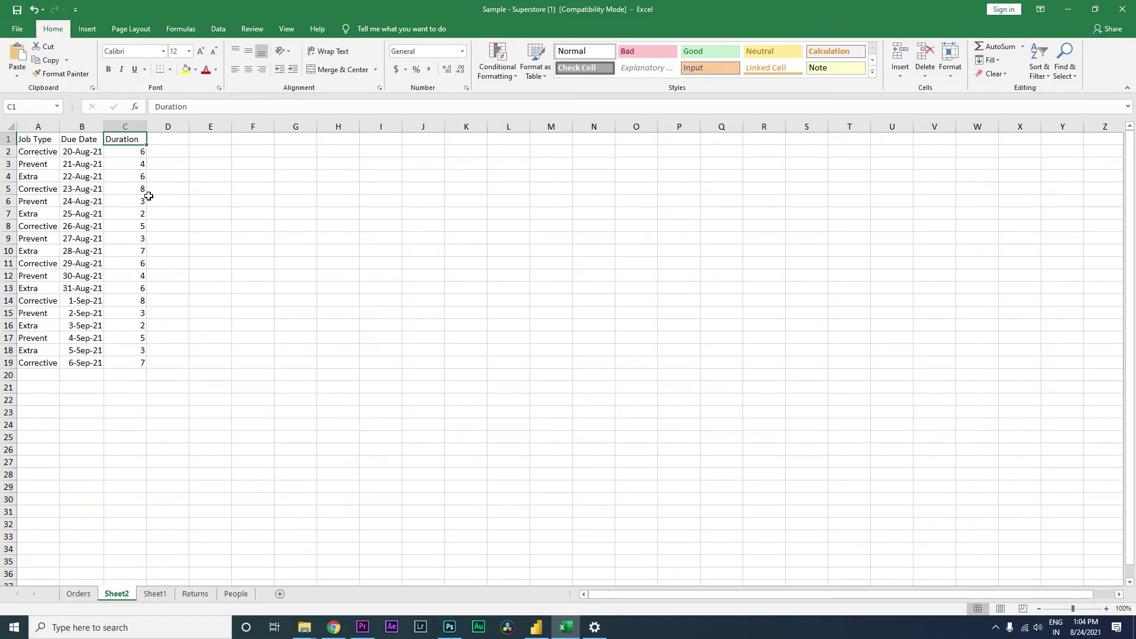
{"action": "left_click_drag", "start_coordinate": [89, 153], "coordinate": [92, 188]}
{"action": "left_click_drag", "start_coordinate": [92, 142], "coordinate": [103, 365]}
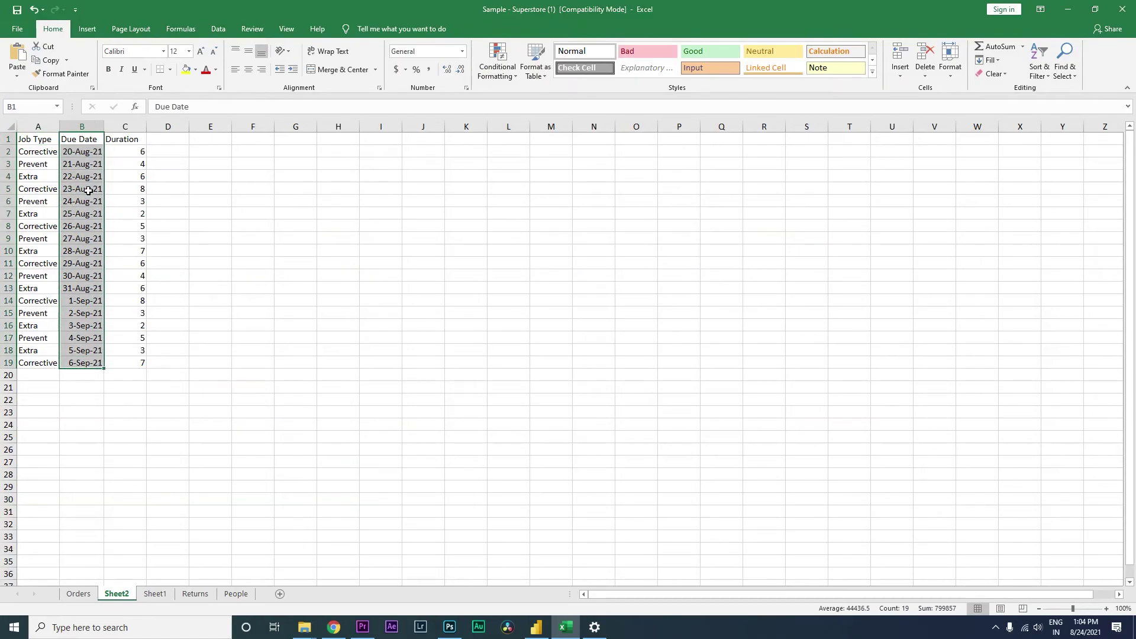
Step: Back in Power BI, confirm Due Date is a Text column, then show the report page
{"action": "key", "text": "alt+Tab"}
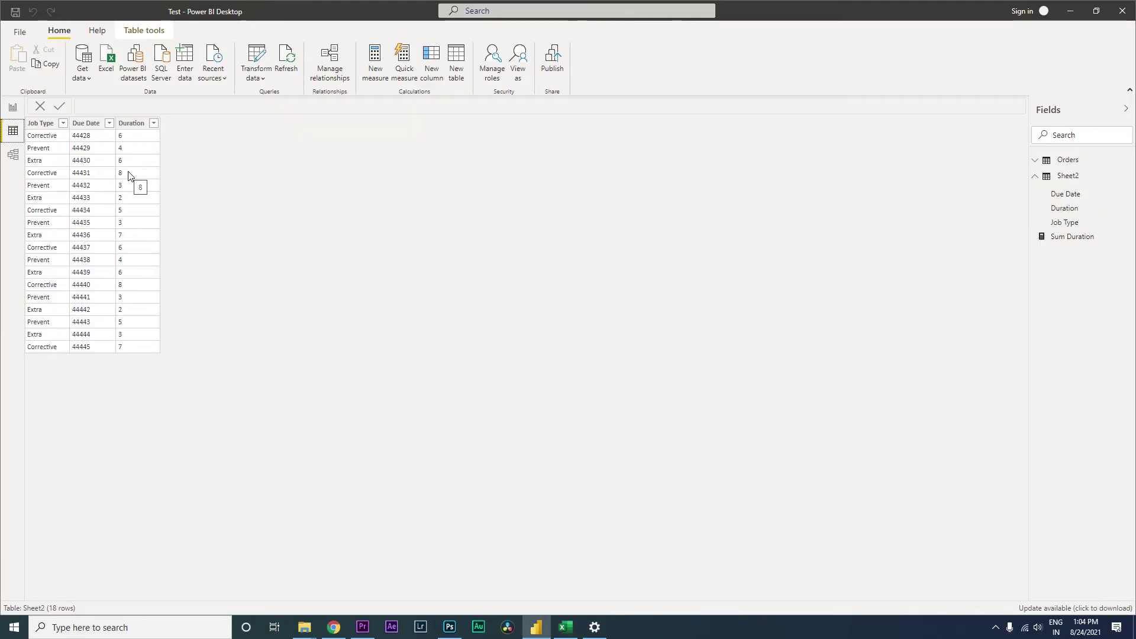
{"action": "left_click", "coordinate": [89, 123]}
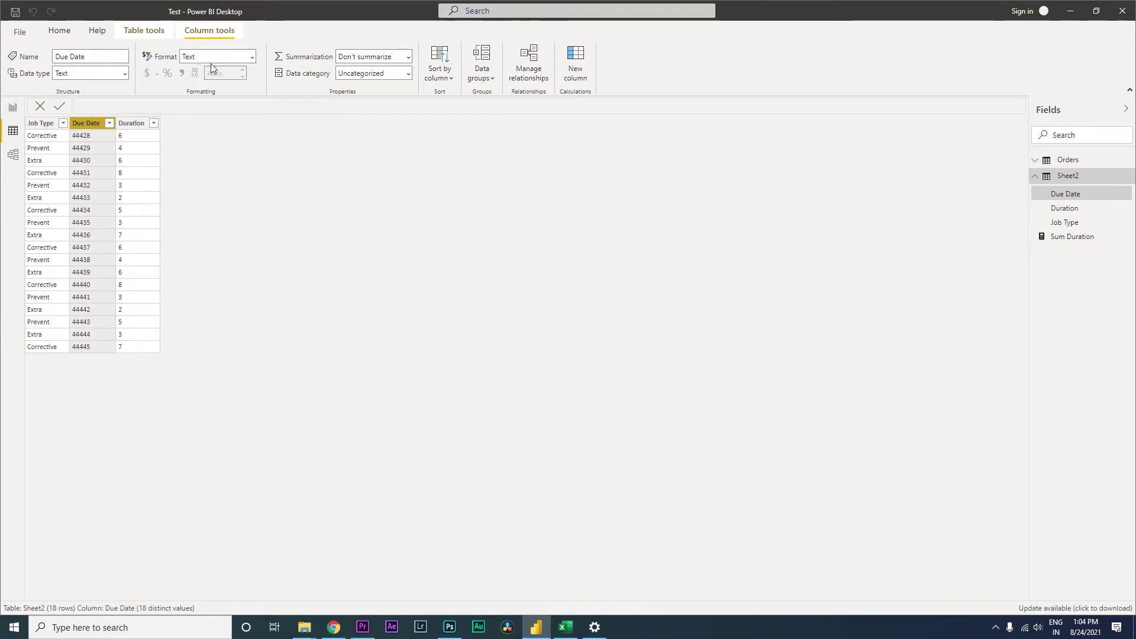
{"action": "left_click", "coordinate": [13, 108]}
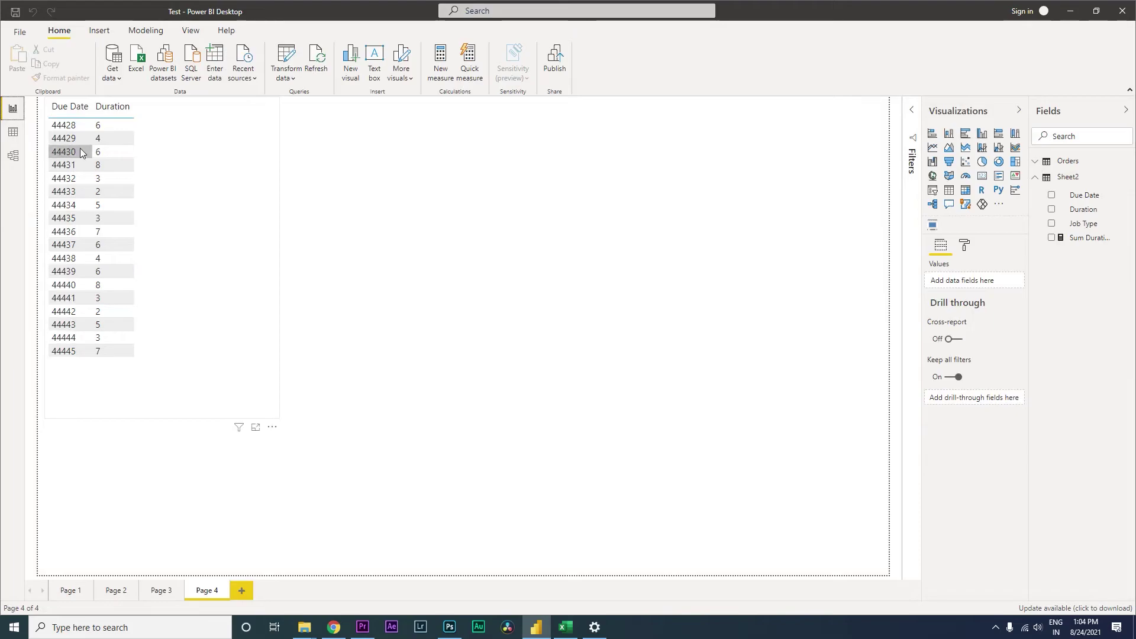
Step: Edit the Sheet2 query in Power Query Editor and select its Due Date column under Transform
{"action": "left_click", "coordinate": [1130, 177]}
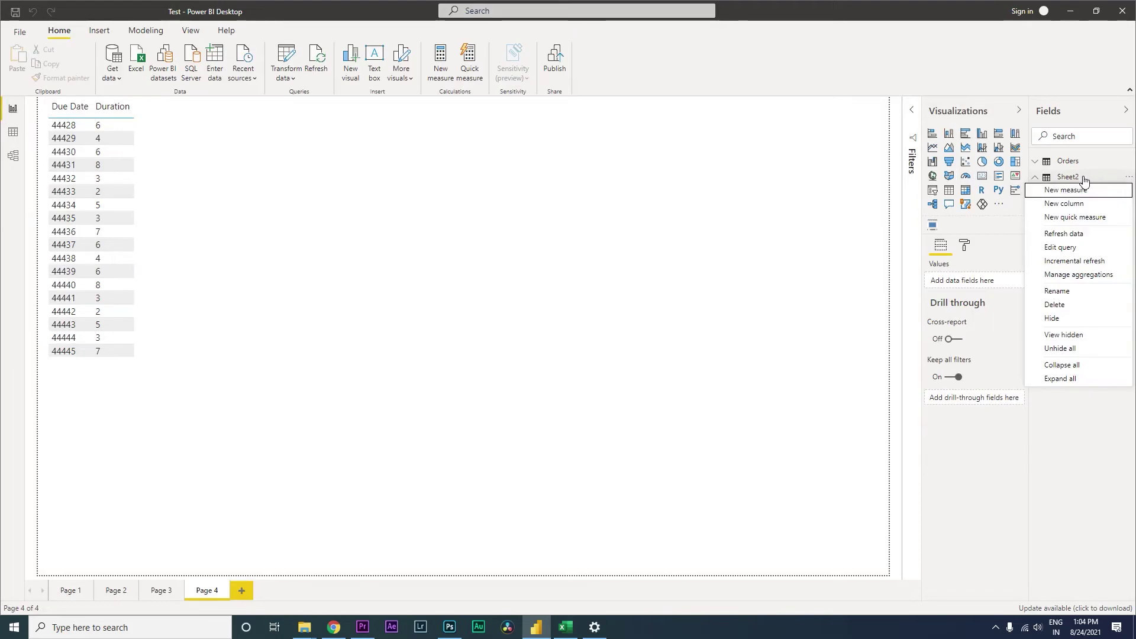
{"action": "left_click", "coordinate": [1071, 248]}
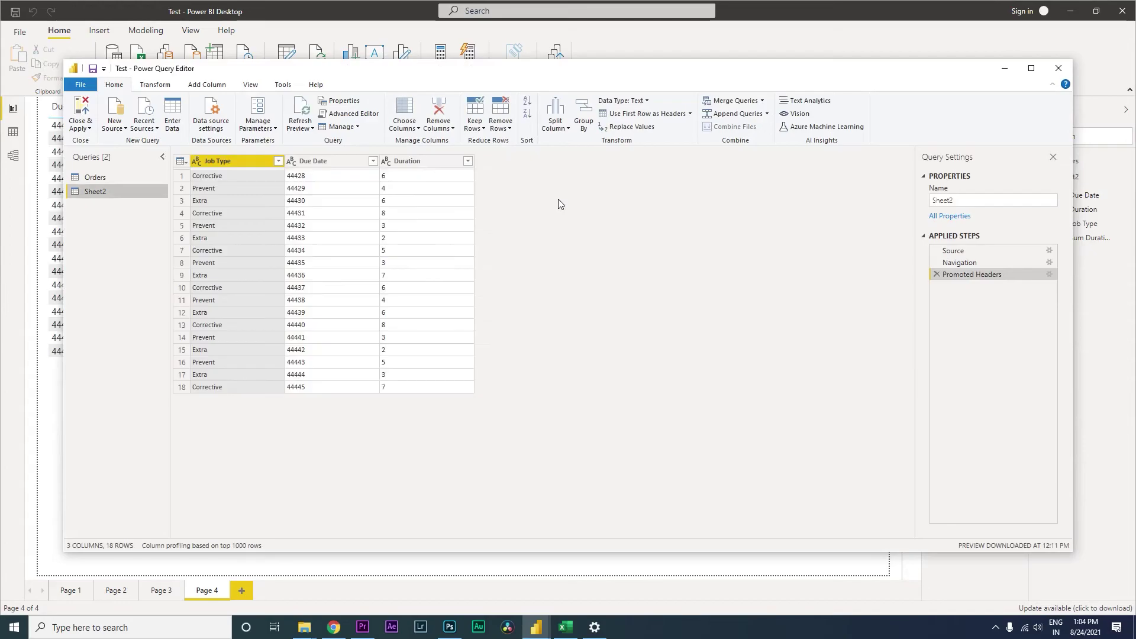
{"action": "left_click", "coordinate": [160, 85]}
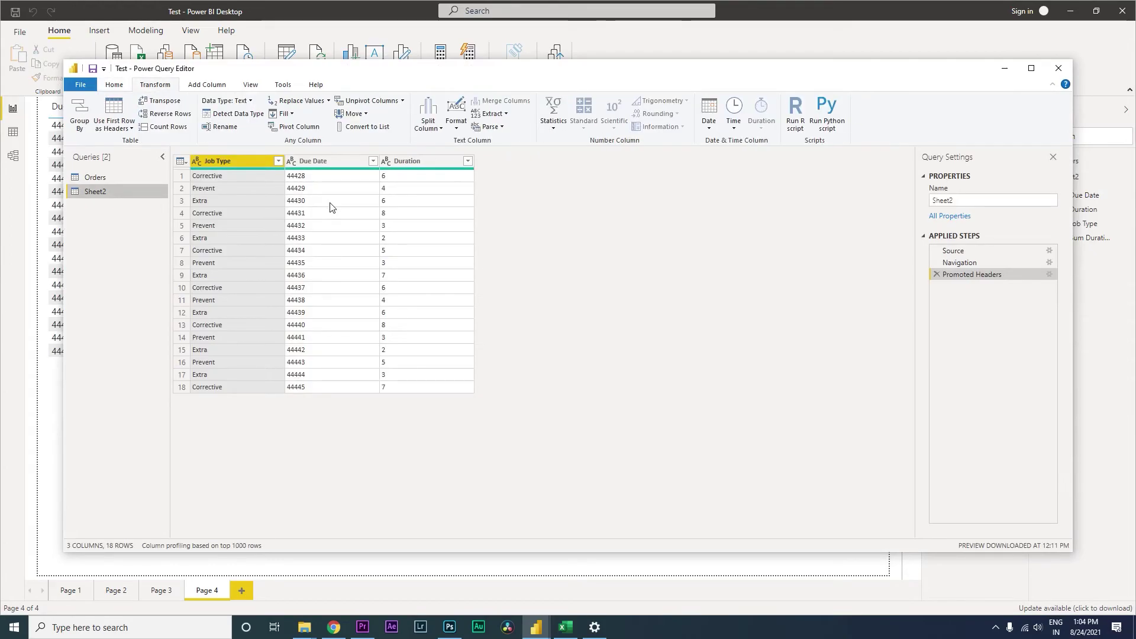
{"action": "left_click", "coordinate": [327, 161]}
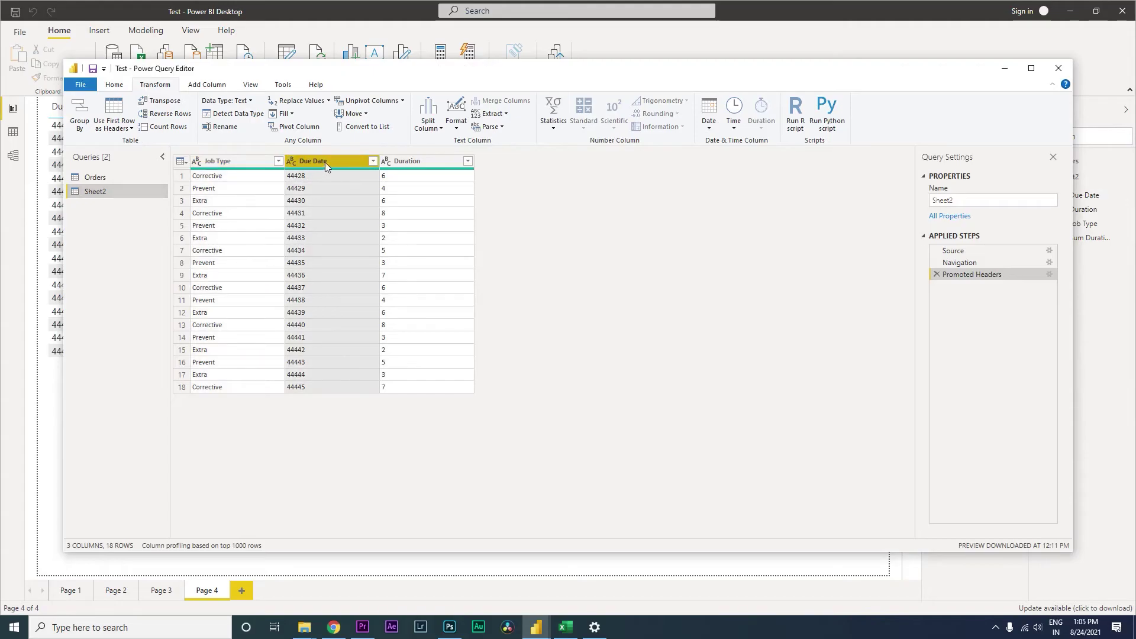
Step: Change Due Date's data type from Text to Date, which turns every value into Error
{"action": "left_click", "coordinate": [244, 107]}
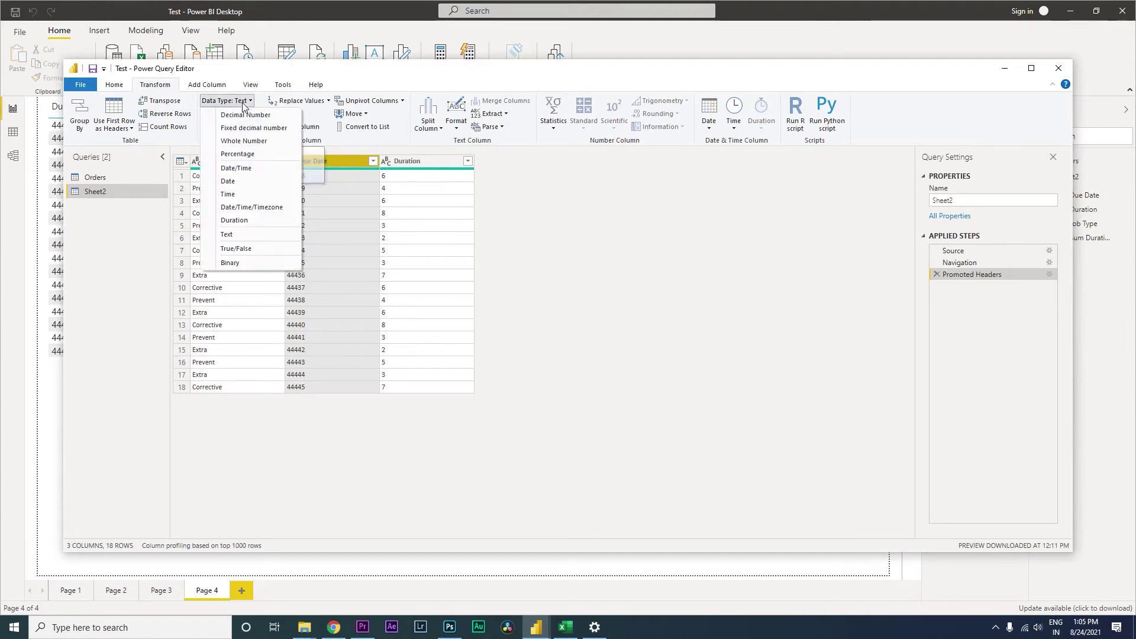
{"action": "left_click", "coordinate": [242, 186]}
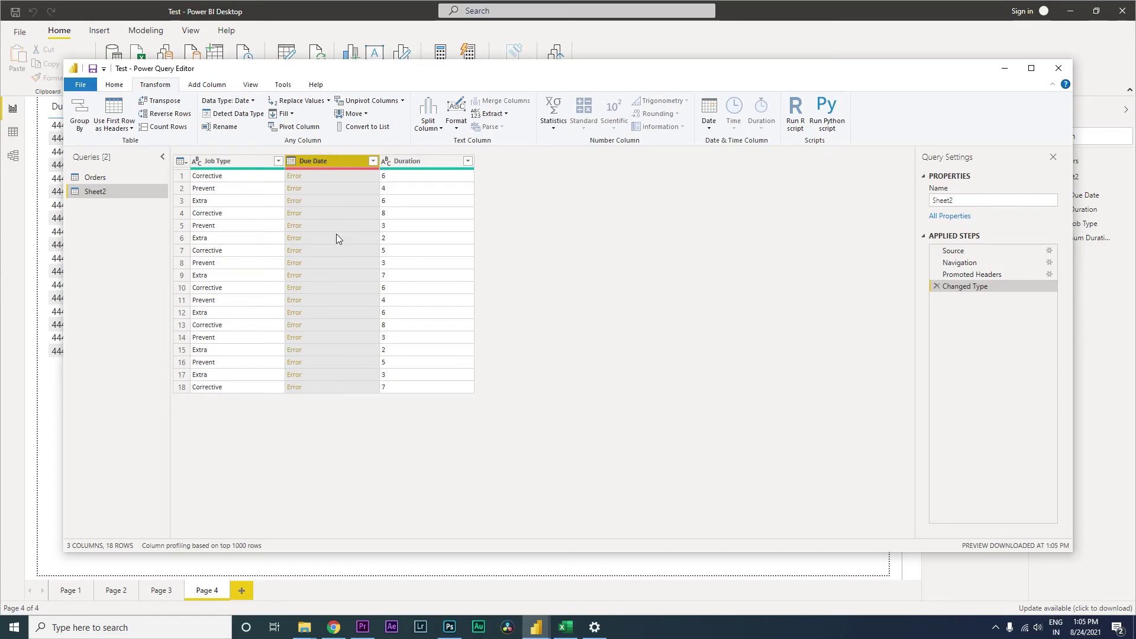
Step: Remove the failed Changed Type step and retype Due Date as Whole Number (44428–44445)
{"action": "left_click", "coordinate": [937, 287]}
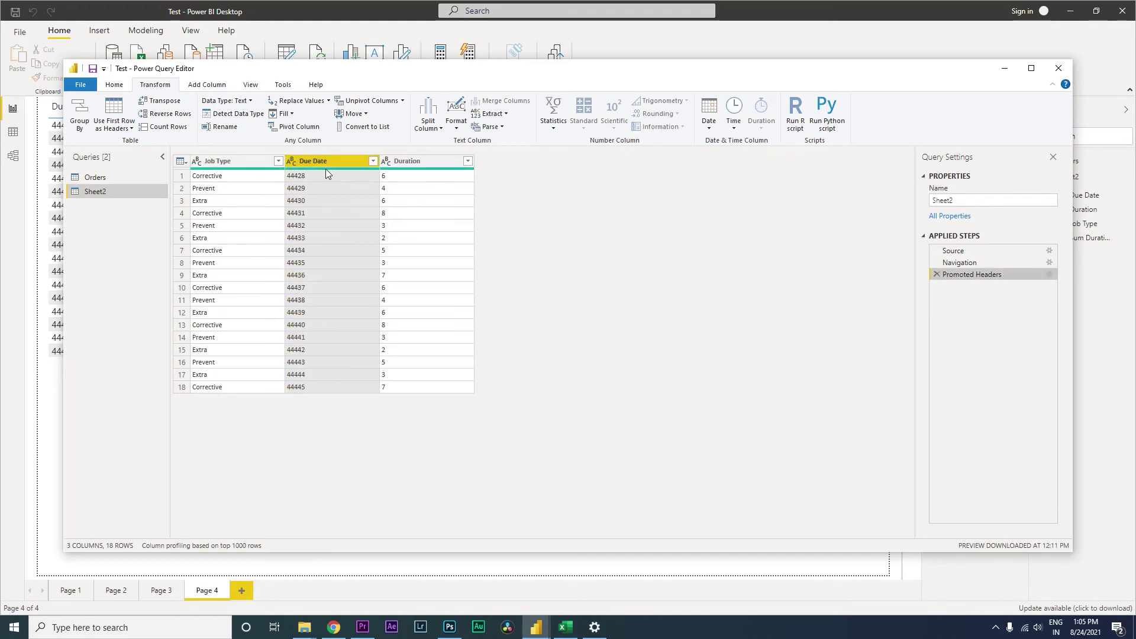
{"action": "left_click", "coordinate": [248, 101]}
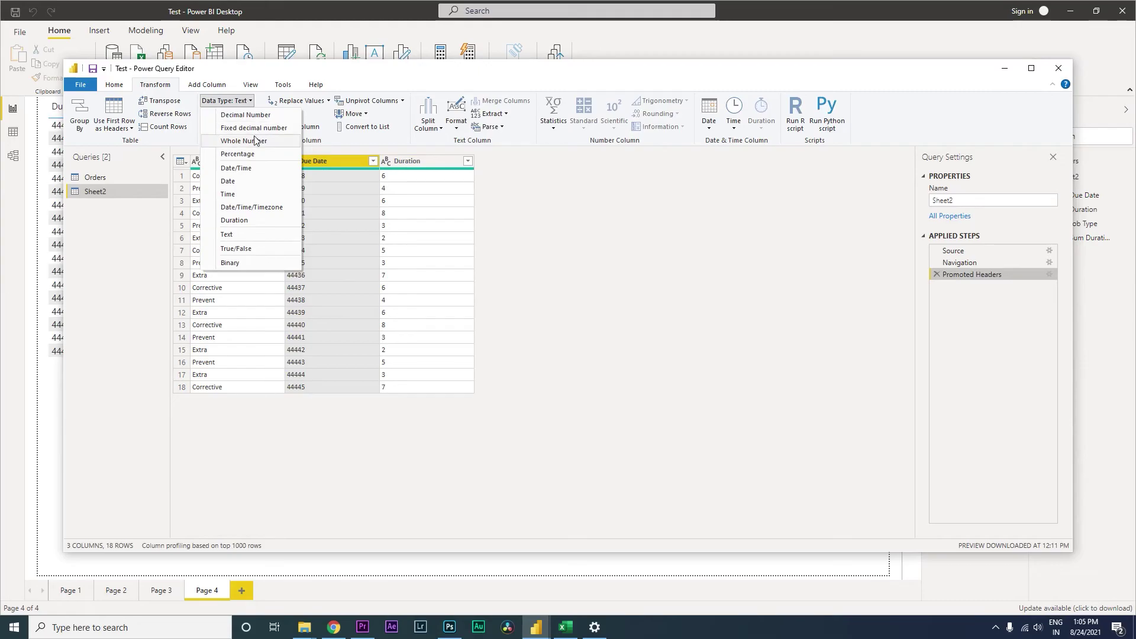
{"action": "left_click", "coordinate": [243, 142]}
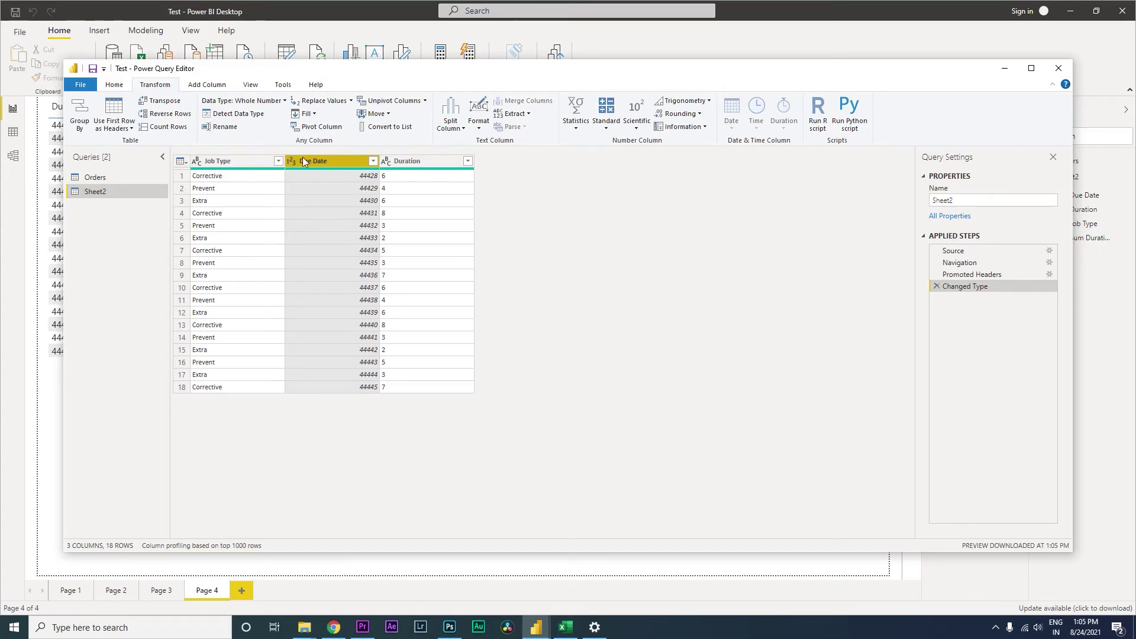
{"action": "left_click", "coordinate": [279, 102]}
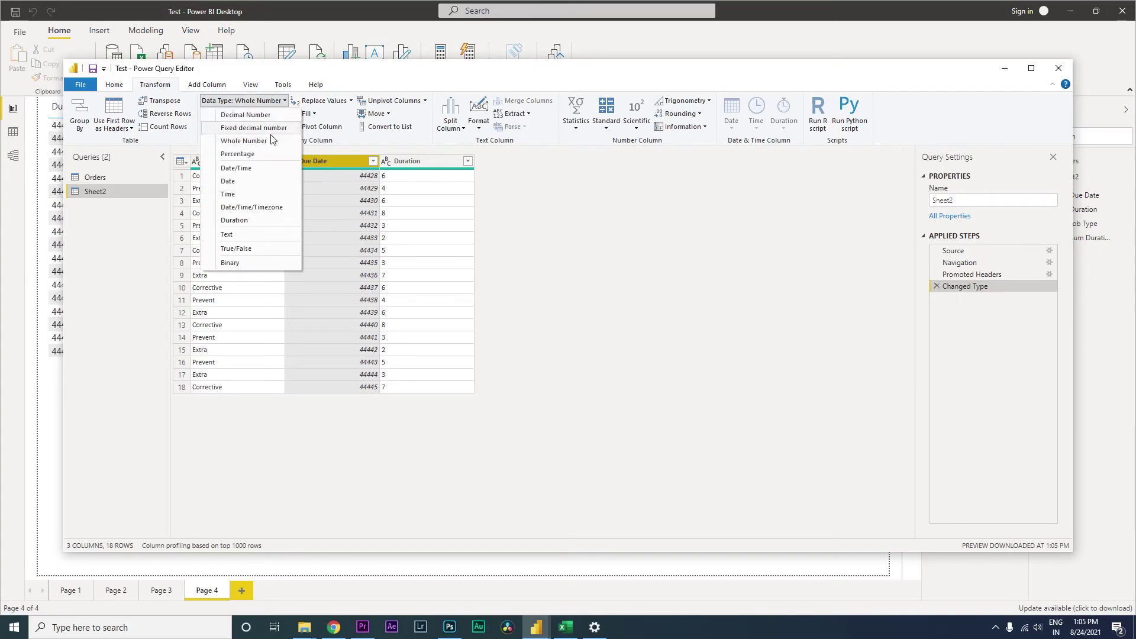
Step: Retype Due Date as Date, replacing the current Whole Number conversion, which again yields Error values
{"action": "left_click", "coordinate": [235, 184]}
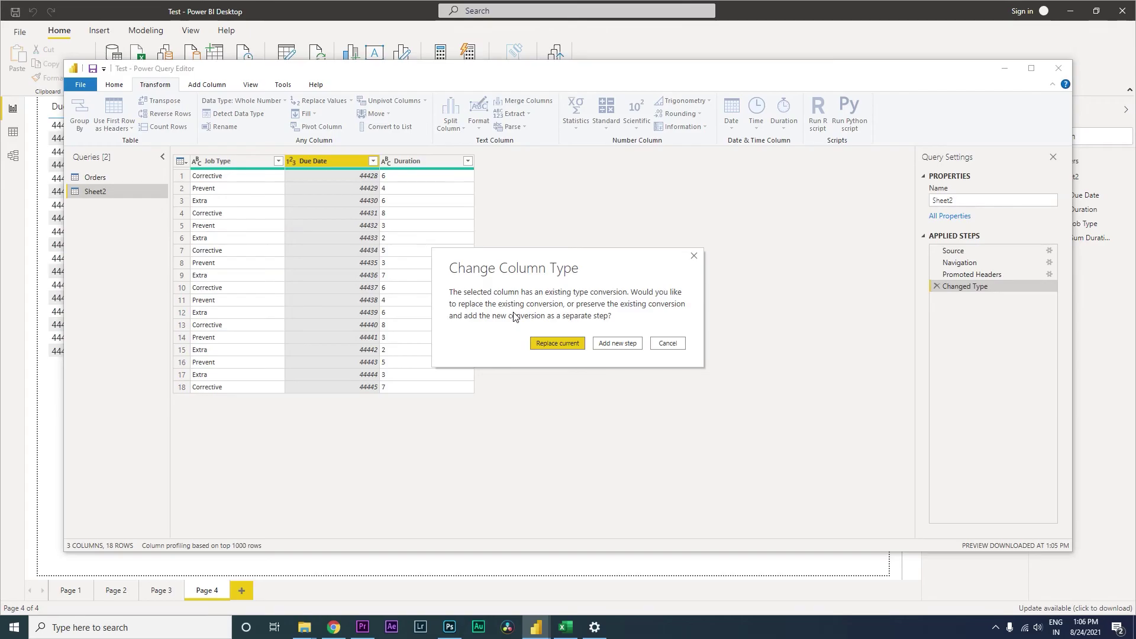
{"action": "left_click", "coordinate": [567, 346]}
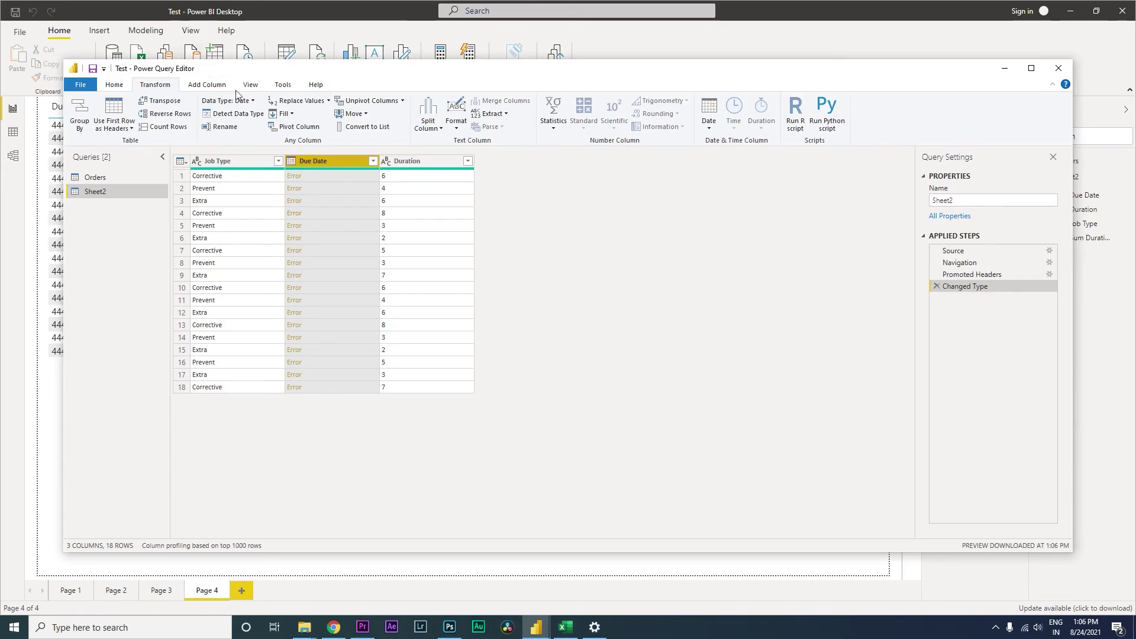
Step: Delete the failed Changed Type step and convert Due Date to Whole Number again
{"action": "left_click", "coordinate": [252, 101]}
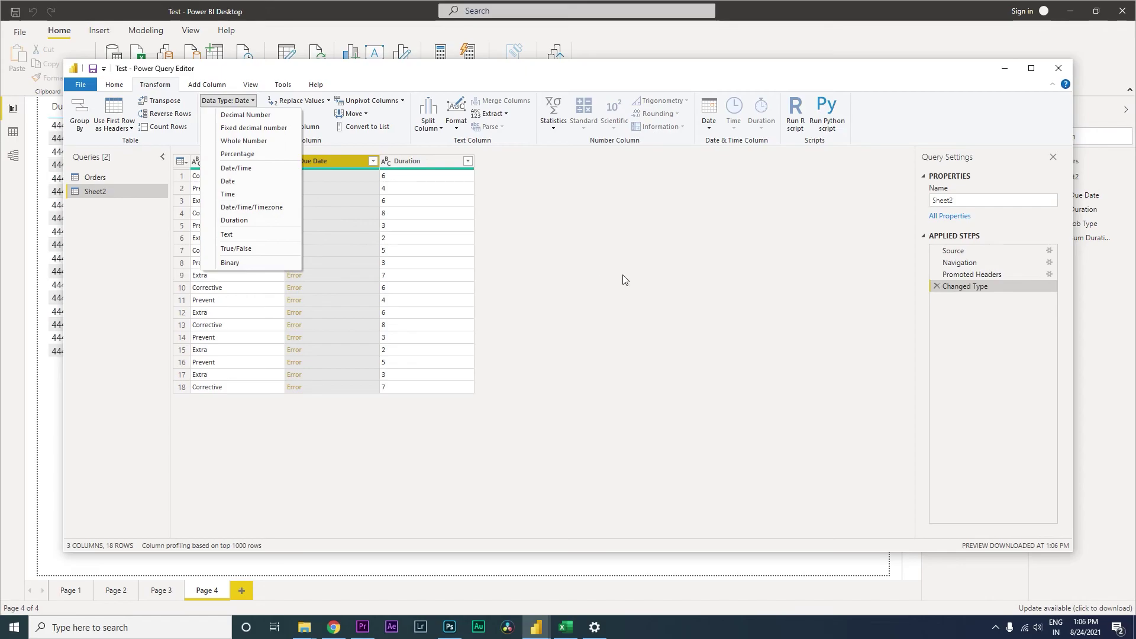
{"action": "left_click", "coordinate": [837, 278]}
{"action": "left_click", "coordinate": [937, 286]}
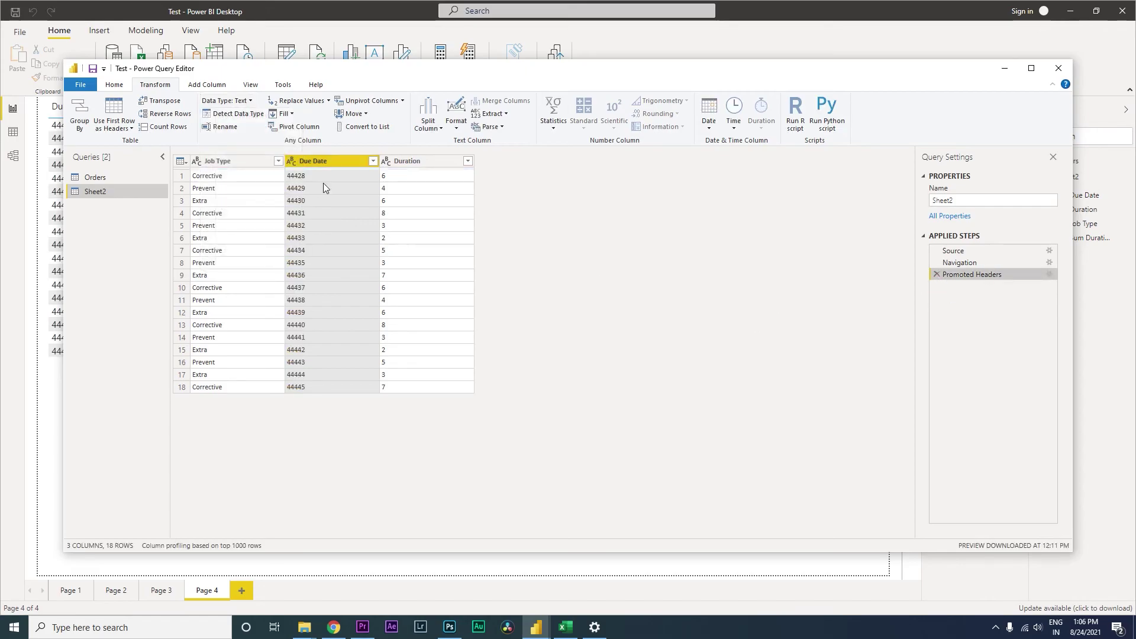
{"action": "left_click", "coordinate": [227, 101]}
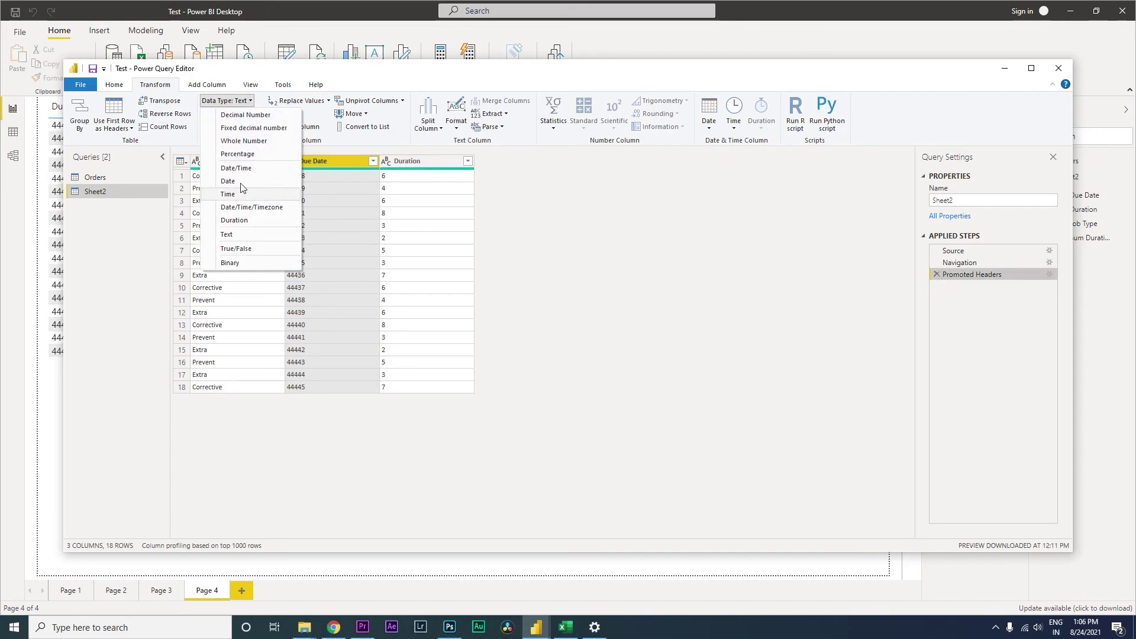
{"action": "left_click", "coordinate": [244, 140]}
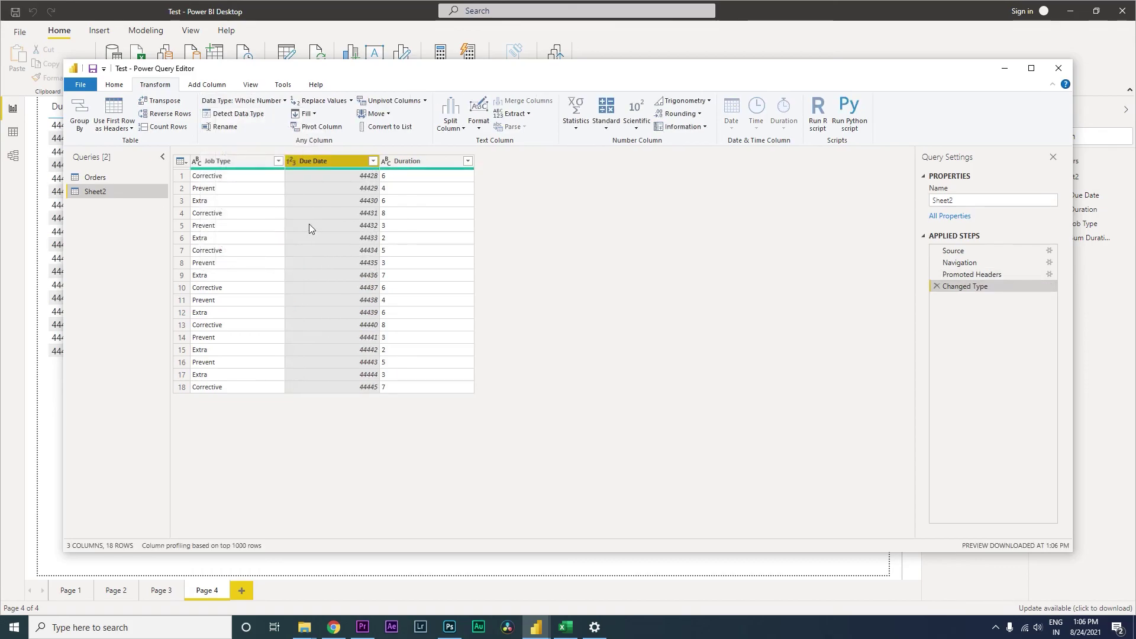
Step: Add a separate Date conversion step, giving dates 8/20/2021 to 9/6/2021
{"action": "left_click", "coordinate": [279, 104]}
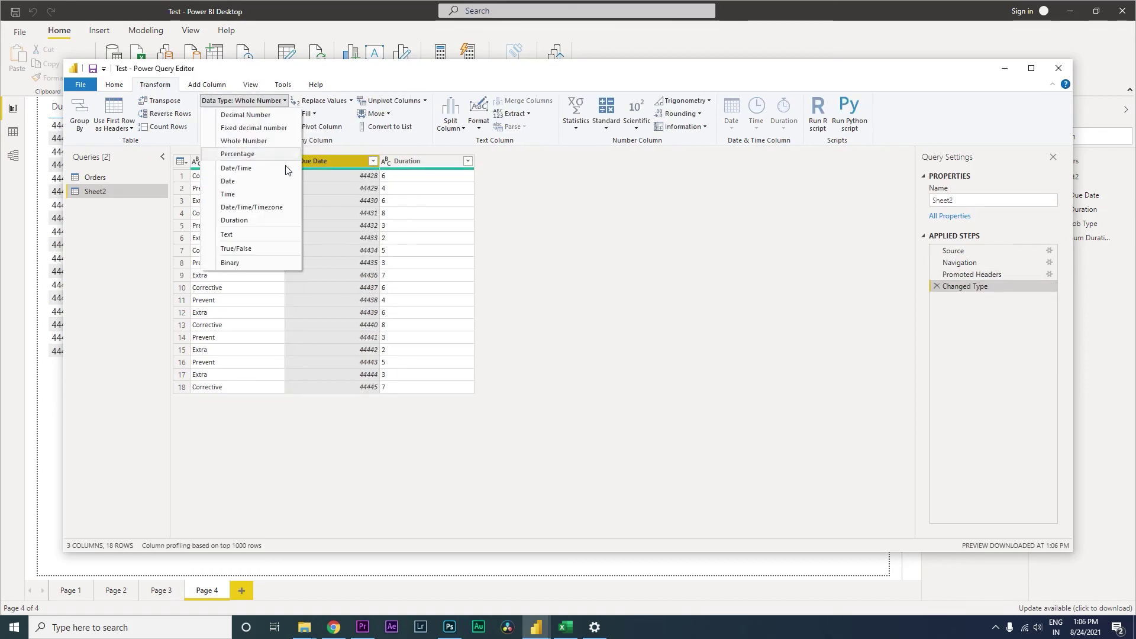
{"action": "left_click", "coordinate": [255, 181]}
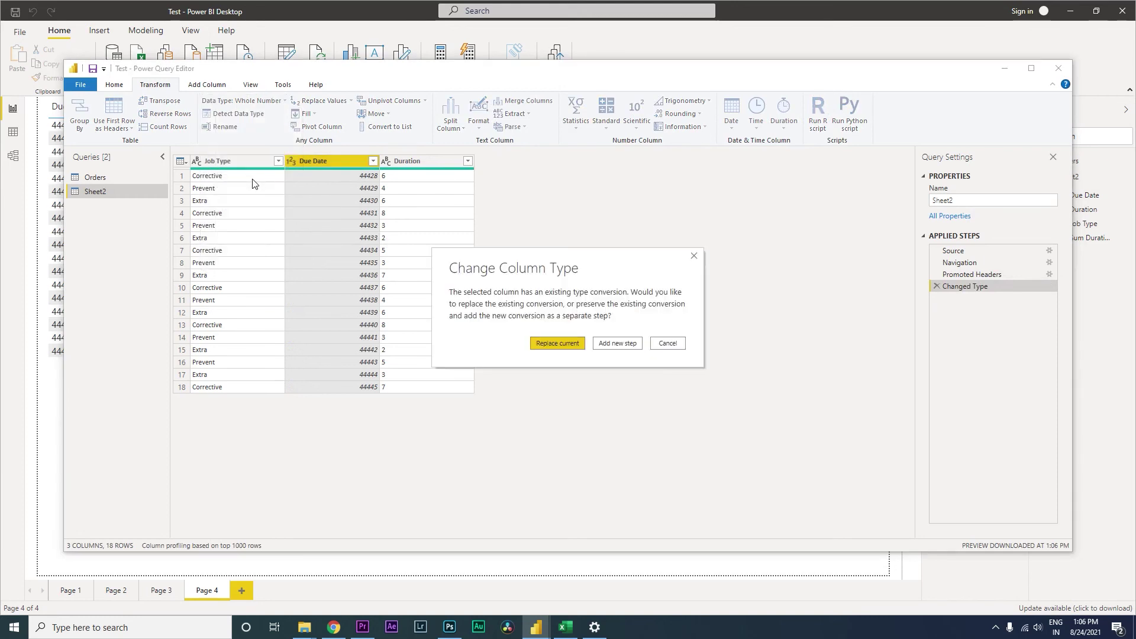
{"action": "left_click", "coordinate": [618, 347]}
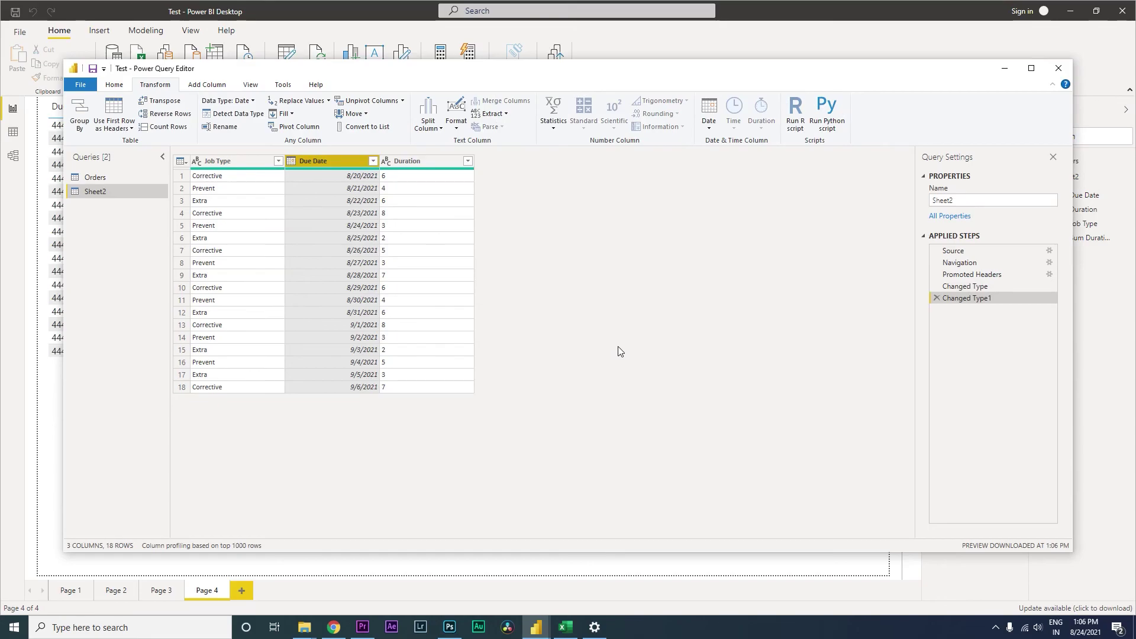
Step: Close Power Query Editor and apply changes, so the table lists Friday, August 20, 2021 onward
{"action": "left_click", "coordinate": [1057, 68]}
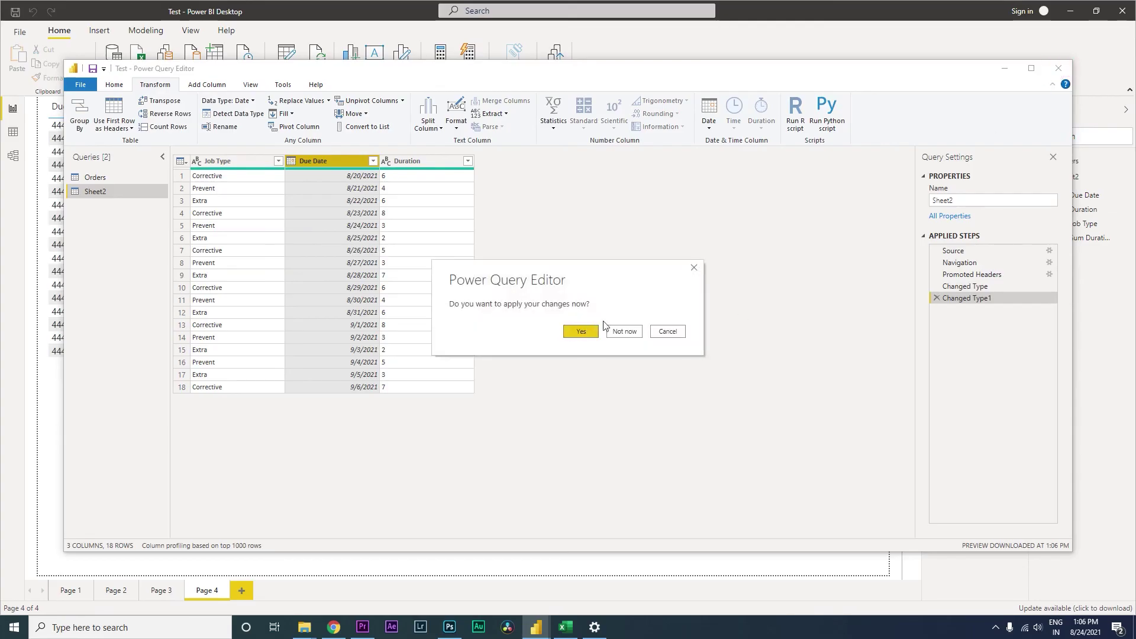
{"action": "left_click", "coordinate": [579, 332]}
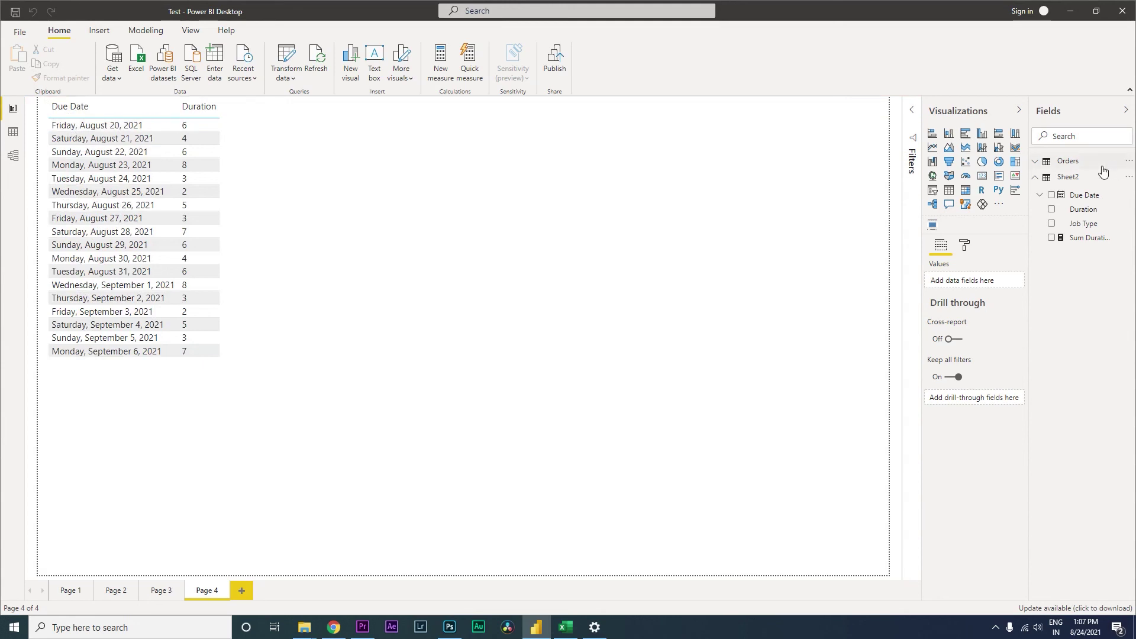
Step: Format the Due Date field as 14-Mar-01 (dd-mmm-yy), showing 20-Aug-21 to 06-Sep-21
{"action": "left_click", "coordinate": [1085, 200]}
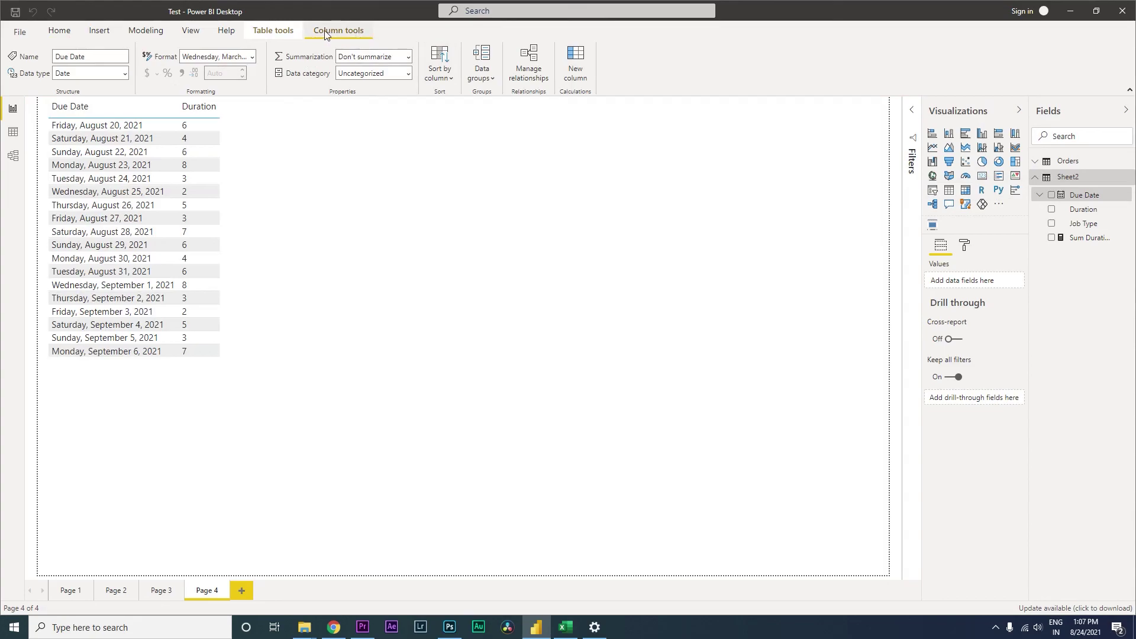
{"action": "left_click", "coordinate": [253, 58]}
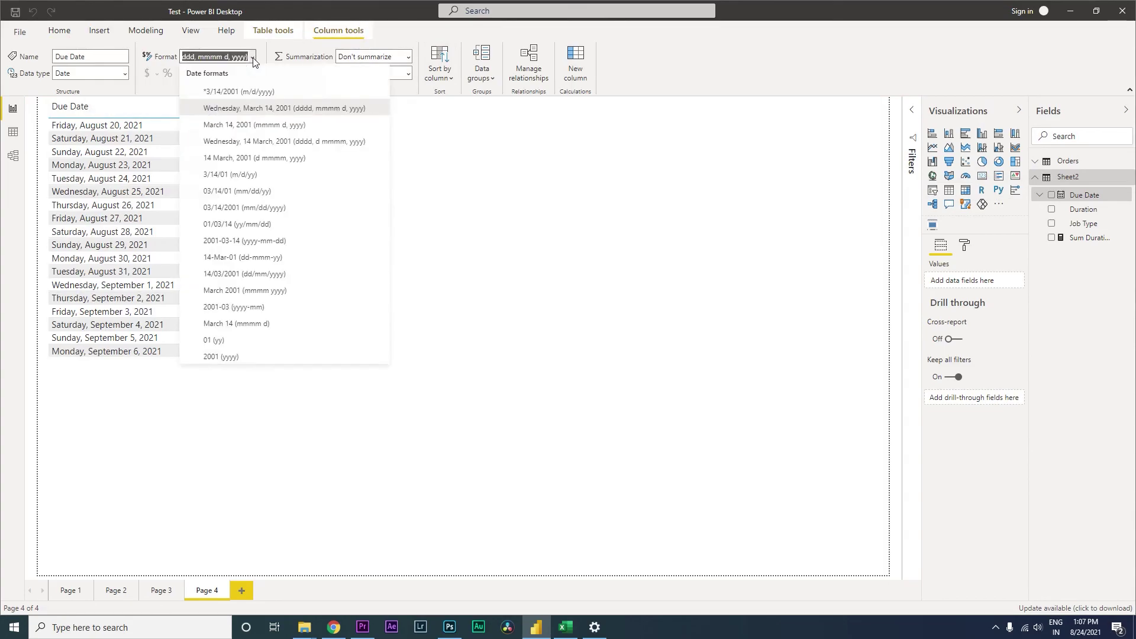
{"action": "left_click", "coordinate": [254, 258]}
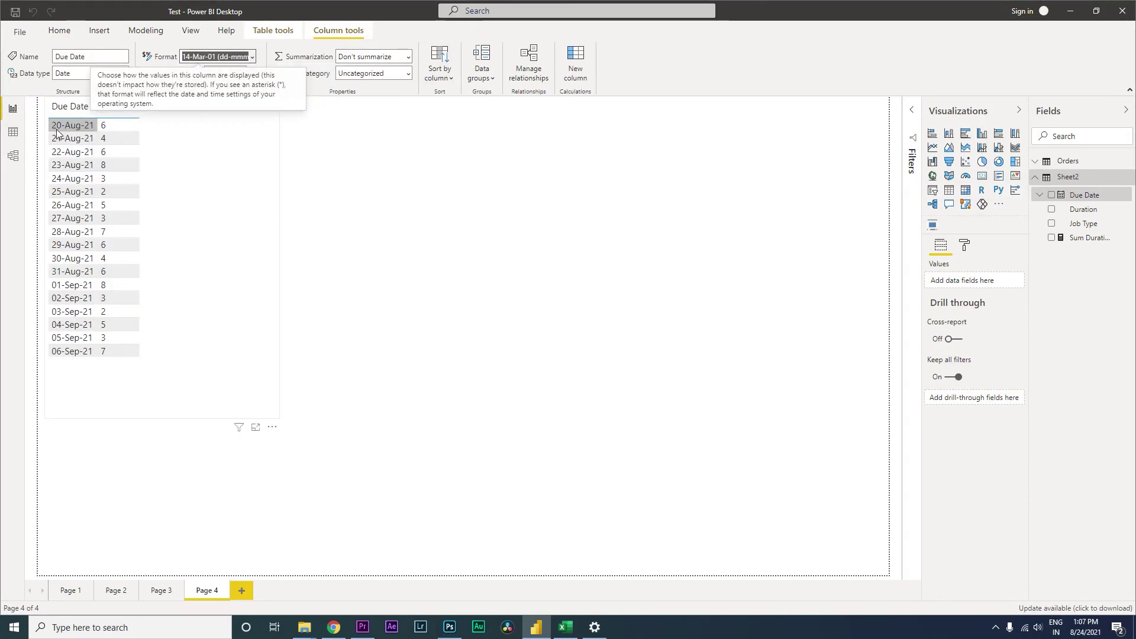
{"action": "left_click", "coordinate": [429, 202]}
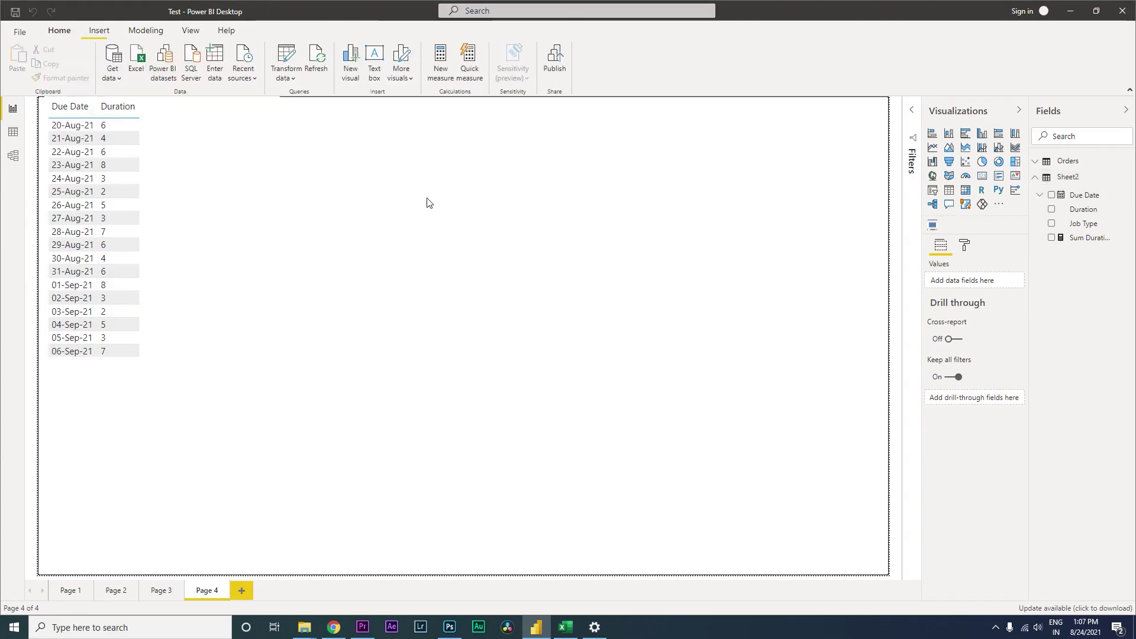